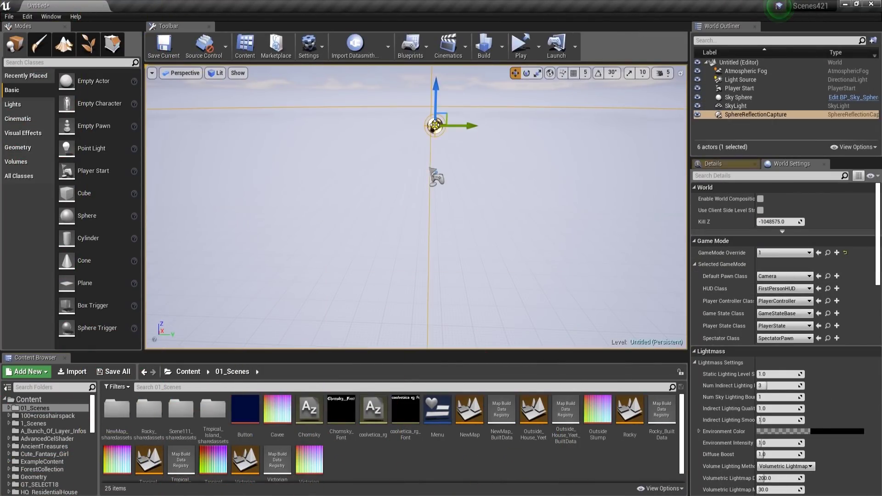
Delete the sphere reflection capture and set the mobility of both the SkyLight and the Light Source to Movable
key("Delete")
left_click(735, 106)
left_click(735, 164)
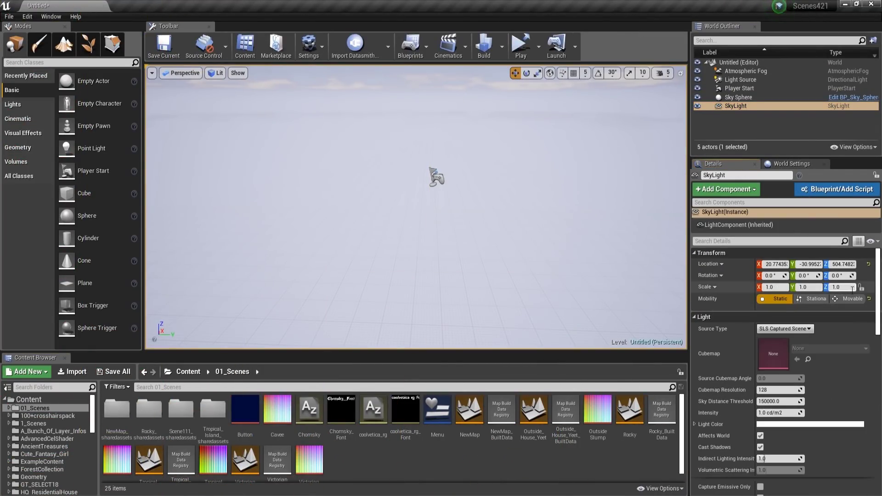
left_click(847, 299)
left_click(739, 90)
left_click(740, 80)
left_click(847, 298)
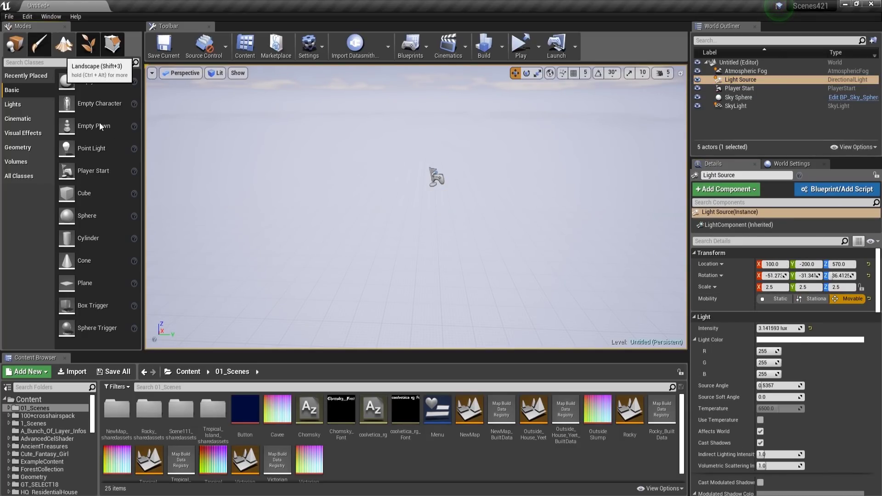
Create a new landscape in the level and return to placing actors
key("shift+3")
left_click(129, 276)
key("shift+1")
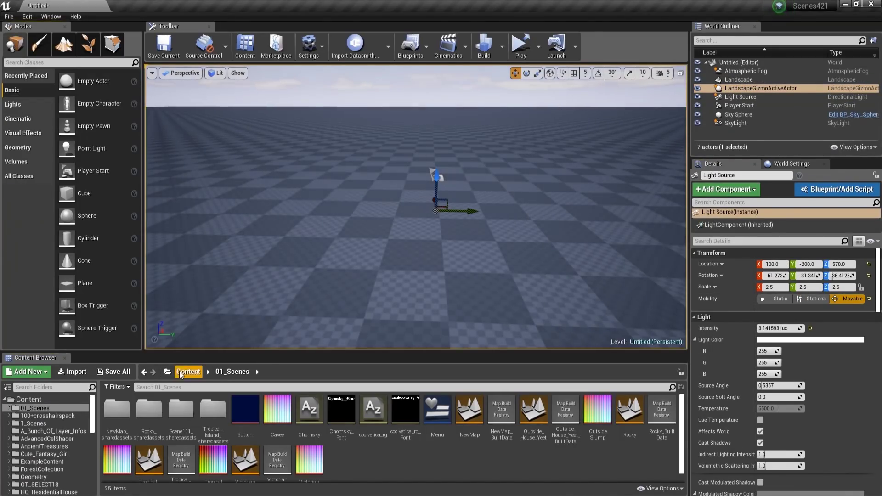
Find M_Landscape in the TropicalIsland Materials folder and assign it as the landscape's material
left_click(188, 372)
scroll(282, 436, "down", 5)
double_click(339, 422)
left_click(140, 412)
double_click(140, 410)
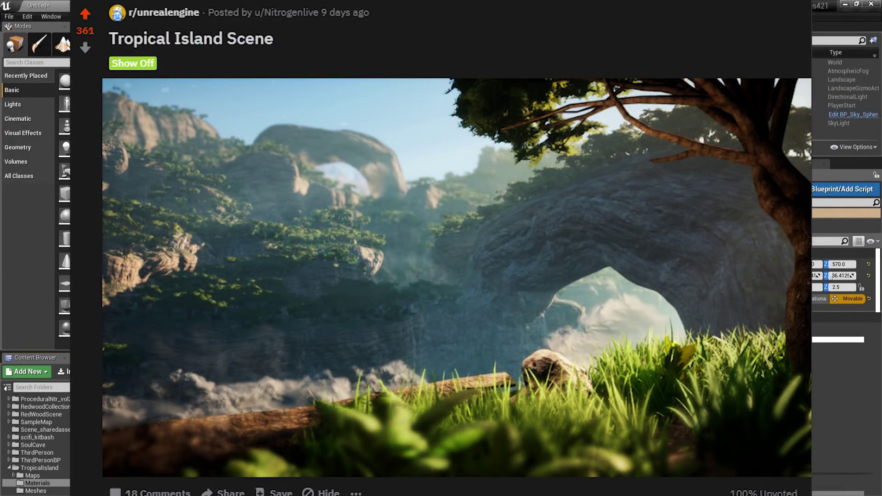
left_click(758, 80)
scroll(758, 322, "down", 6)
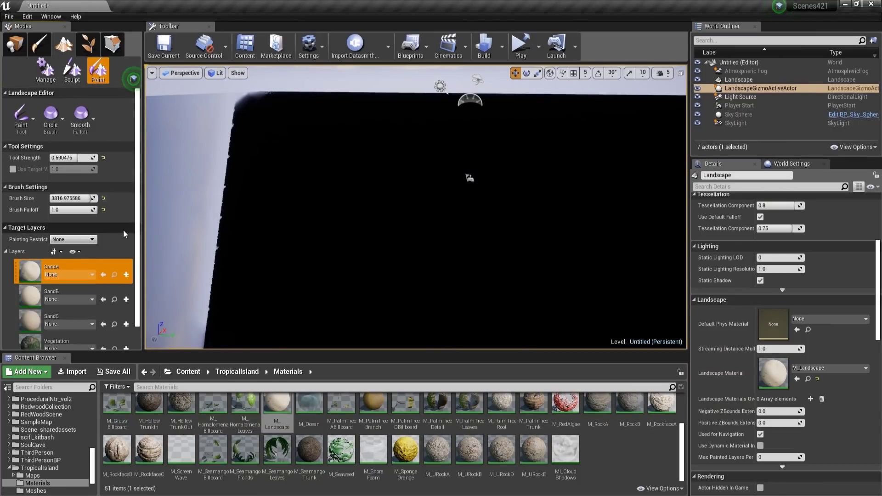
Create layer info objects for the SandA, SandB and SandC landscape layers in the Untitled_1_sharedassets folder
left_click(126, 229)
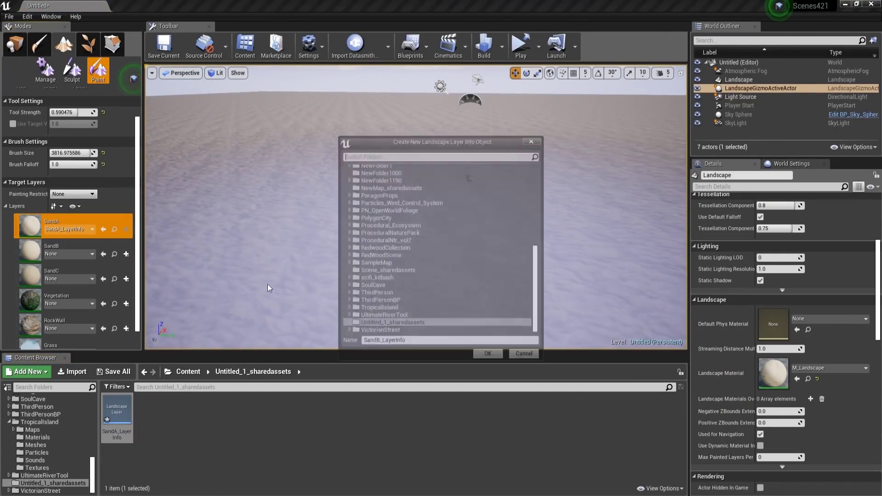
left_click(487, 353)
left_click(126, 279)
left_click(159, 289)
left_click(488, 353)
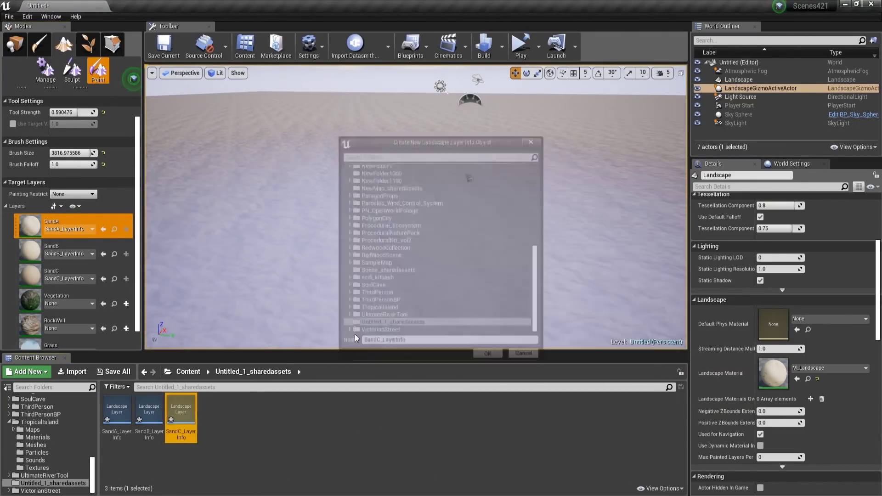
Create layer info objects for the Vegetation, RockWall and Grass landscape layers
left_click(125, 304)
left_click(159, 314)
left_click(487, 353)
left_click(126, 329)
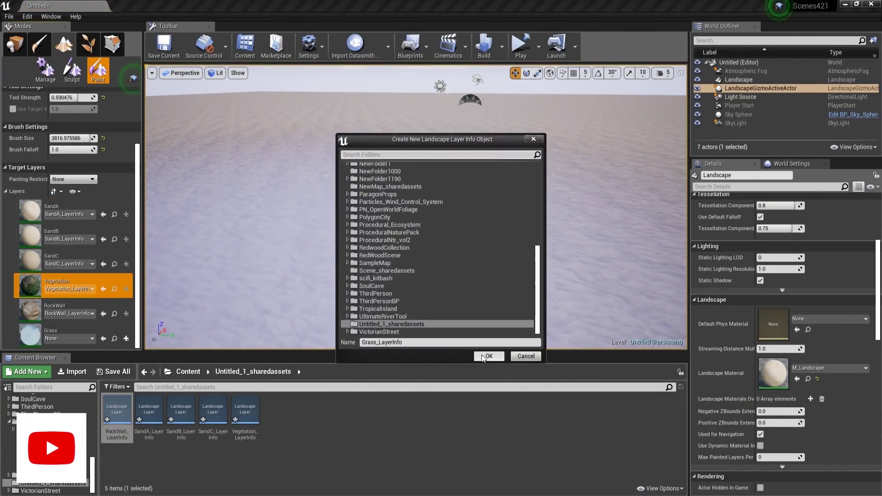
left_click(487, 356)
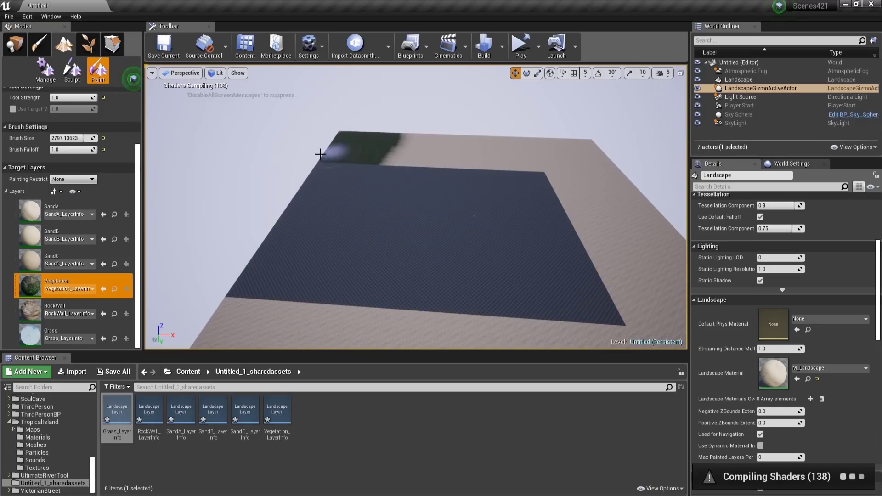
Try the Grass layer on the landscape, then use the Vegetation layer to paint the ground
right_click_drag(612, 165, 551, 101)
left_click(31, 331)
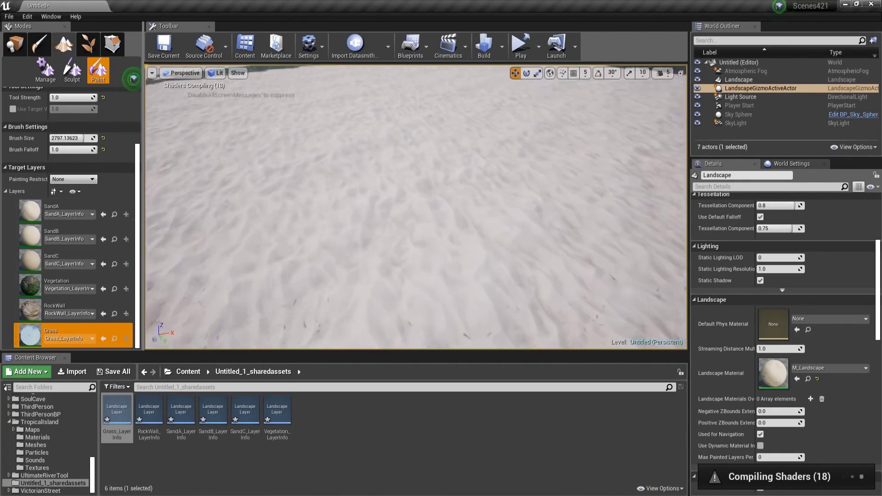
left_click(86, 278)
right_click_drag(459, 184, 545, 191)
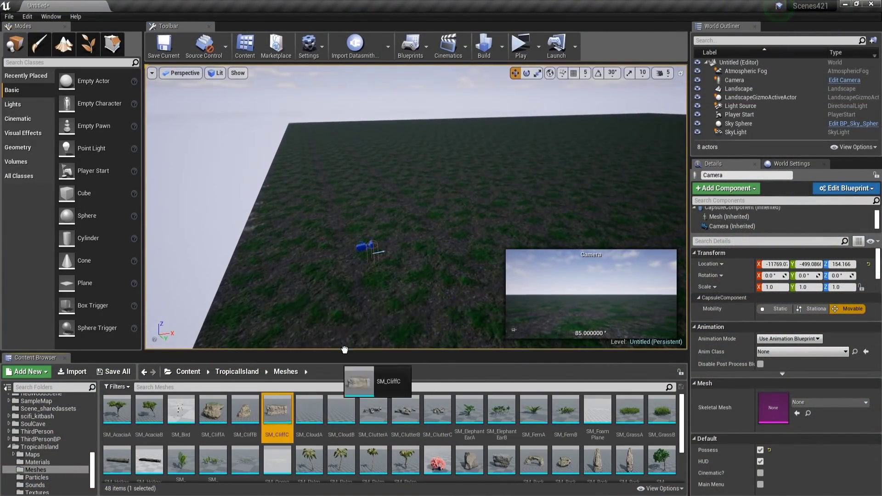
left_click_drag(344, 350, 460, 262)
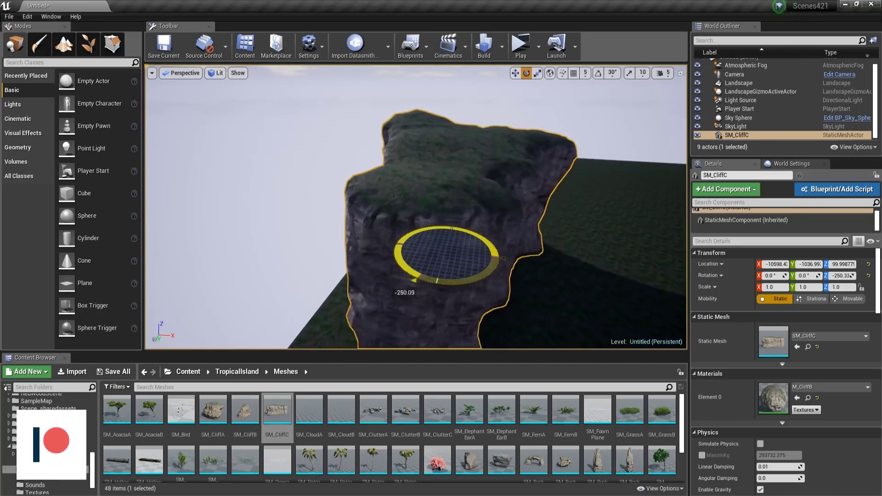
left_click_drag(414, 281, 432, 309)
key("w")
right_click_drag(431, 309, 349, 304)
key("Delete")
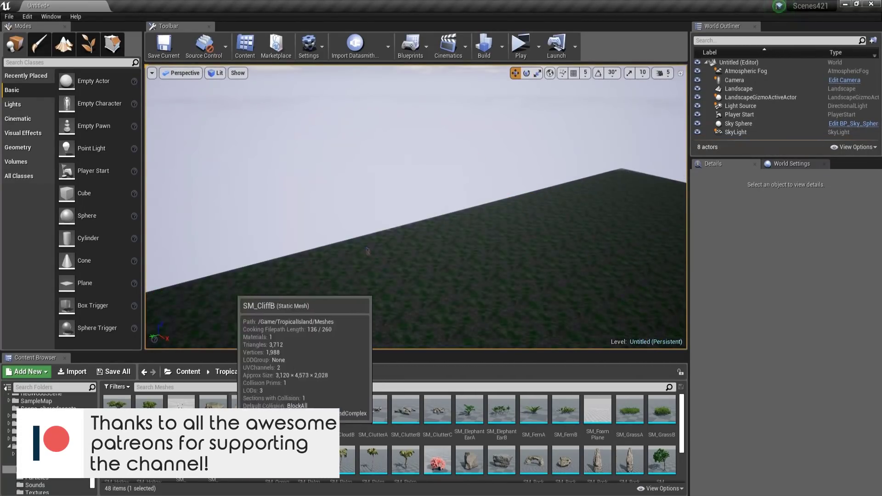
left_click_drag(244, 411, 404, 294)
right_click_drag(404, 294, 477, 321)
left_click_drag(397, 246, 391, 250)
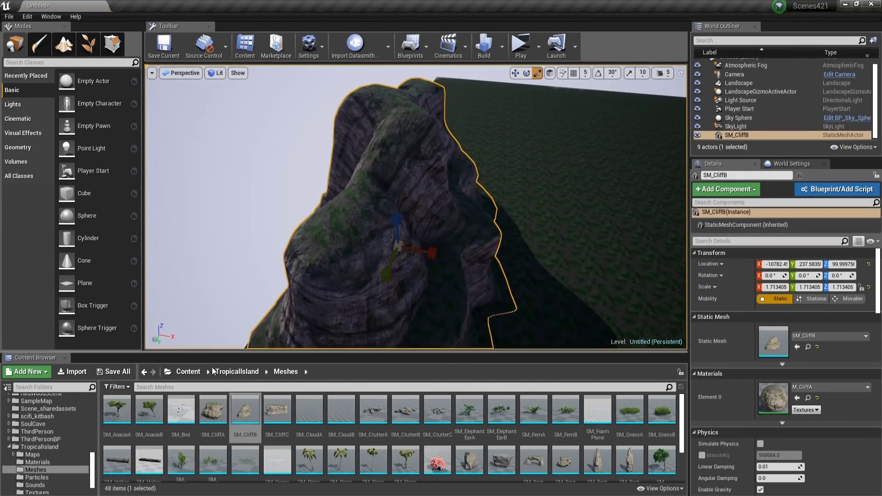
key("w")
key("Delete")
Place the SM_CliffA mesh on the landscape and move the camera up onto its top
left_click_drag(213, 411, 401, 253)
right_click_drag(401, 250, 459, 73)
left_click(324, 238)
key("w")
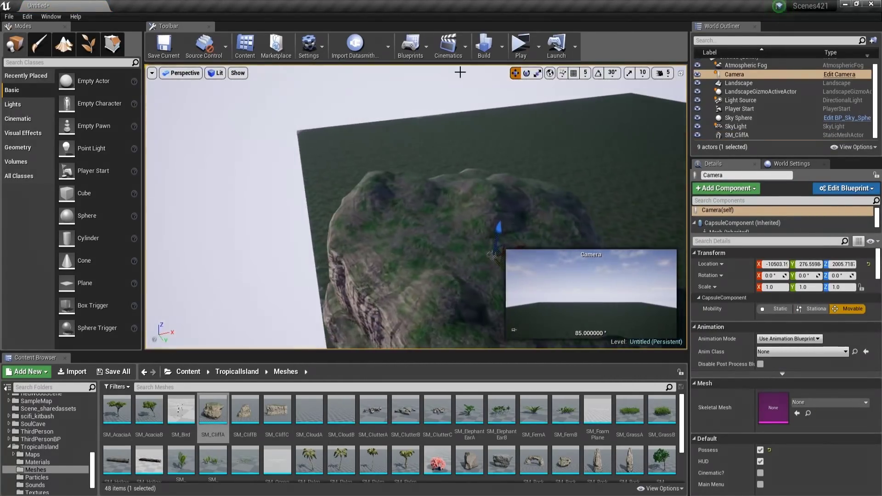
left_click_drag(497, 216, 477, 136)
Position the SM_RockFormationA arch beyond the camera's cliff, scaled to about 2.83 and rotated about 138 degrees around the vertical axis
right_click_drag(476, 136, 292, 110)
left_click_drag(517, 82, 516, 133)
right_click_drag(515, 133, 433, 160)
left_click_drag(433, 160, 431, 241)
left_click_drag(297, 195, 296, 196)
right_click_drag(296, 196, 447, 182)
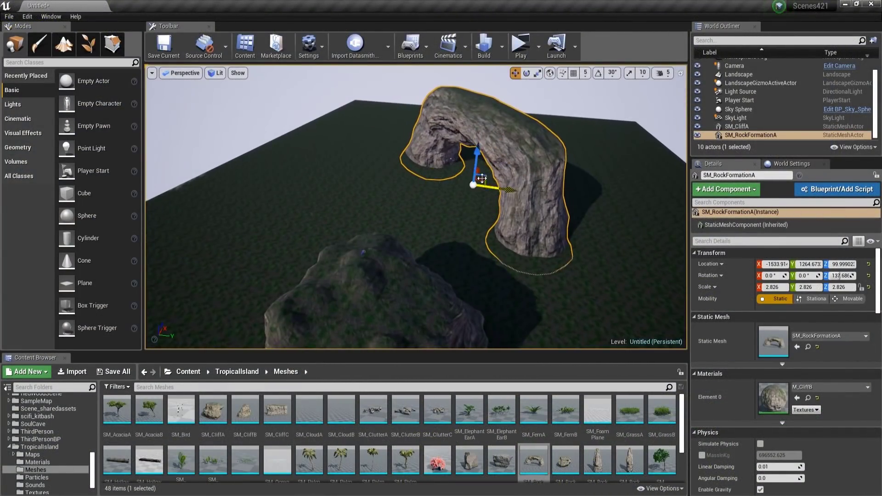
Pin the camera preview in the viewport and add an SM_CliffC mesh beside the arch, rotated about -76 degrees around the vertical axis
left_click(361, 253)
left_click(514, 329)
right_click_drag(459, 275, 491, 269)
left_click(496, 152)
key("e")
left_click_drag(443, 202, 473, 197)
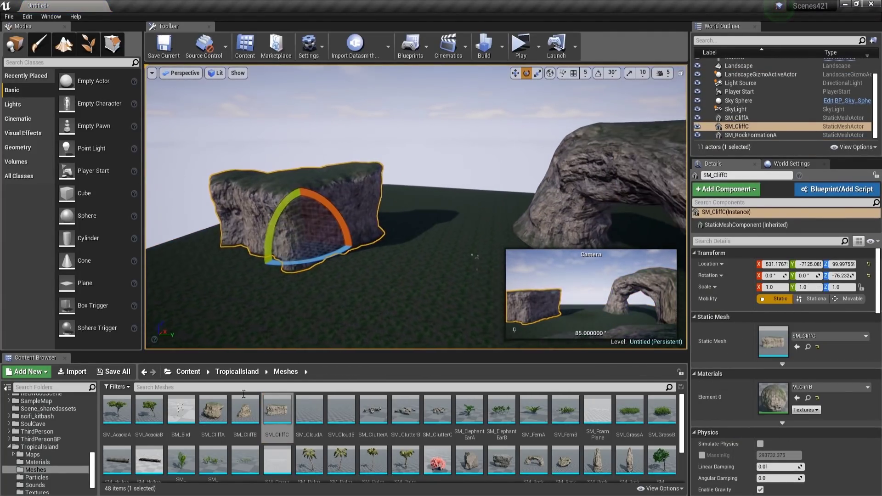
Place a second SM_CliffC behind the first one, scaled to about 1.74 and rotated about 90 degrees to form a back wall
left_click_drag(245, 410, 253, 416)
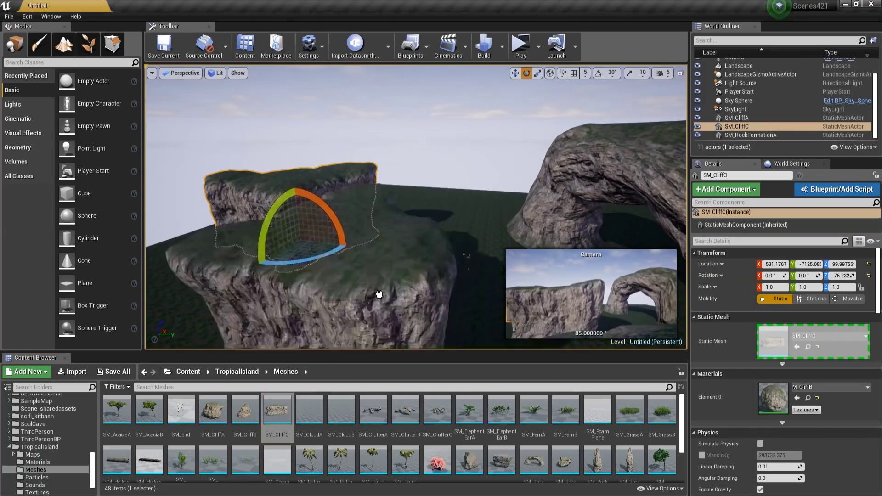
key("r")
left_click_drag(276, 410, 493, 216)
key("e")
right_click_drag(460, 220, 463, 262)
key("w")
left_click_drag(531, 190, 468, 180)
right_click_drag(469, 179, 482, 193)
Adjust the front SM_CliffC and place another SM_CliffA beside it, scaled to about 1.77 and rotated about 58 degrees
left_click(361, 301)
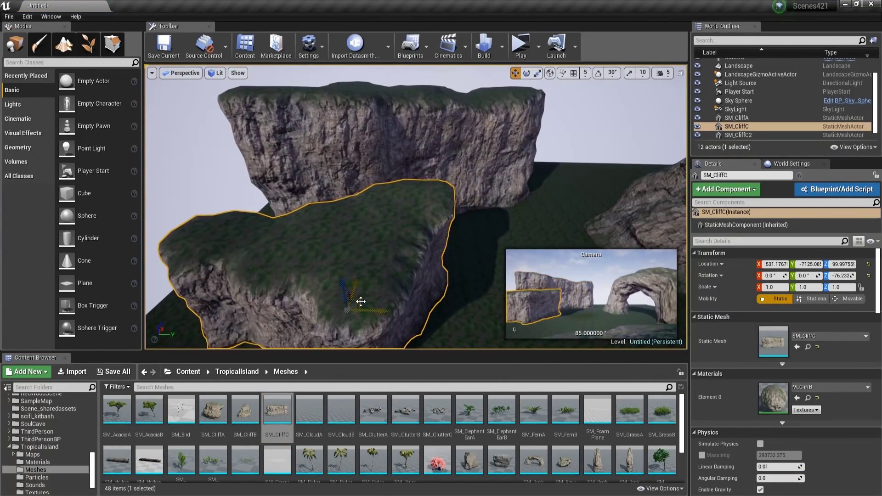
key("e")
left_click_drag(213, 411, 466, 223)
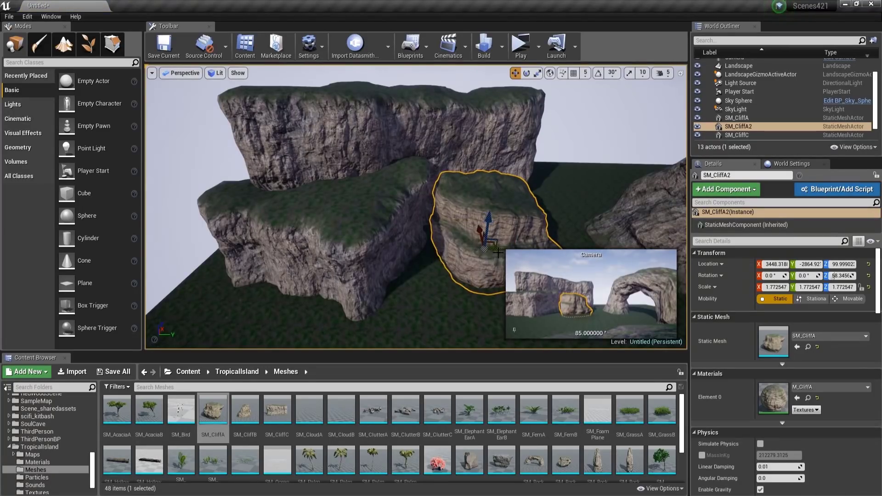
right_click_drag(467, 223, 496, 230)
Add an SM_CliffB mesh to the scene and move it down beside the cliff wall
left_click_drag(246, 410, 450, 227)
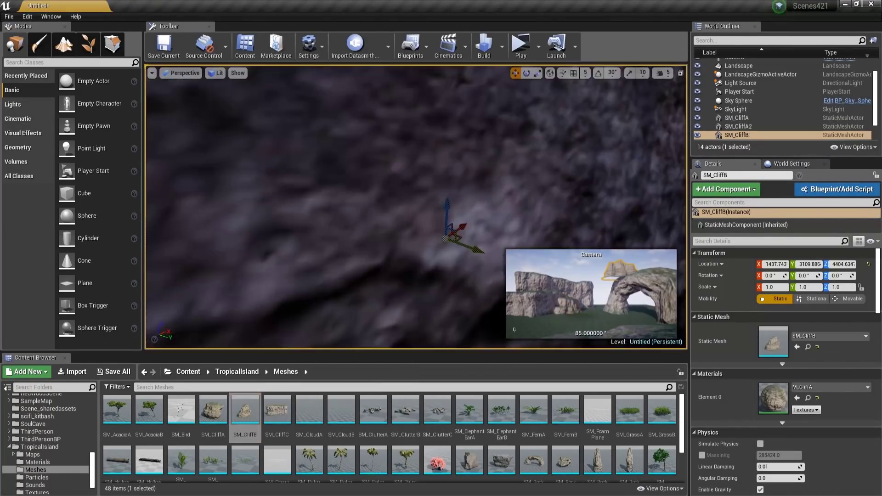
right_click_drag(450, 227, 459, 221)
left_click_drag(459, 220, 480, 183)
right_click_drag(480, 184, 464, 220)
left_click_drag(463, 221, 395, 247)
right_click_drag(394, 246, 391, 230)
Enlarge SM_CliffB to a scale of about 2.66, rotate it about 83 degrees and move it to the end of the back wall
key("r")
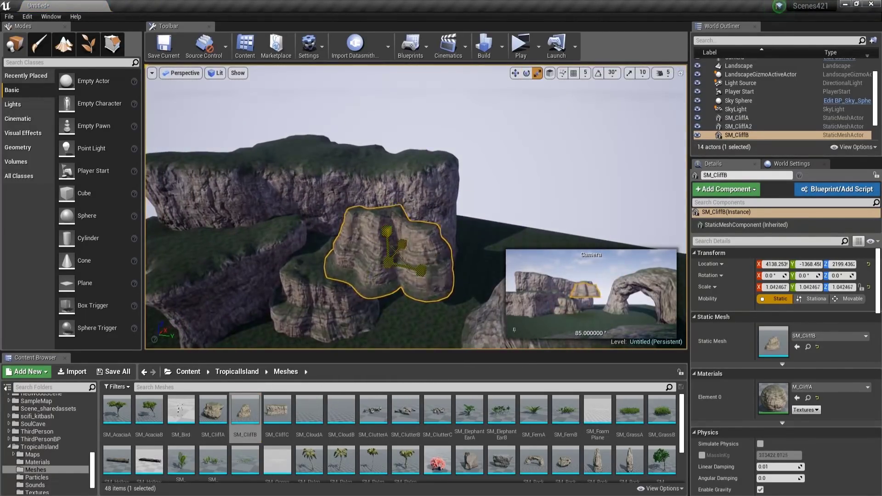
left_click_drag(388, 256, 414, 234)
key("e")
left_click_drag(406, 237, 436, 257)
key("w")
right_click_drag(437, 257, 414, 229)
left_click_drag(414, 230, 513, 214)
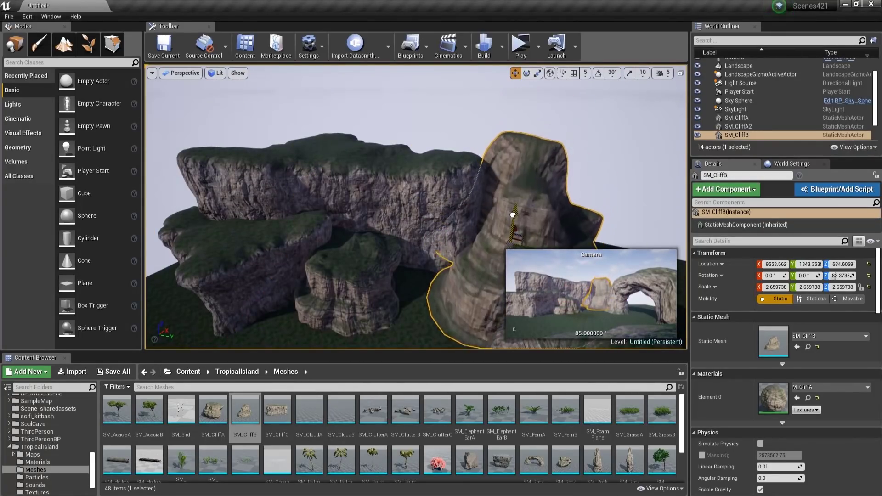
right_click_drag(513, 214, 533, 221)
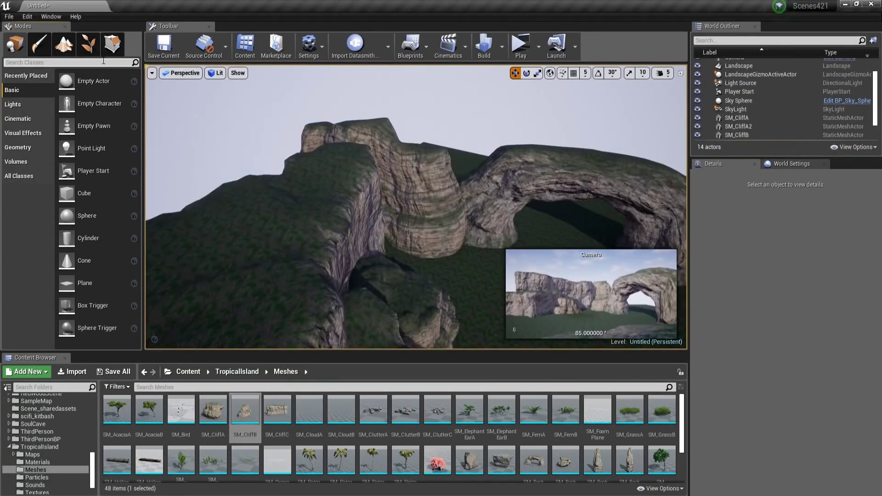
Add a Post Process Volume to the level and set its exposure minimum and maximum brightness to 1.3
type("post")
left_click_drag(95, 82, 478, 305)
scroll(756, 377, "down", 10)
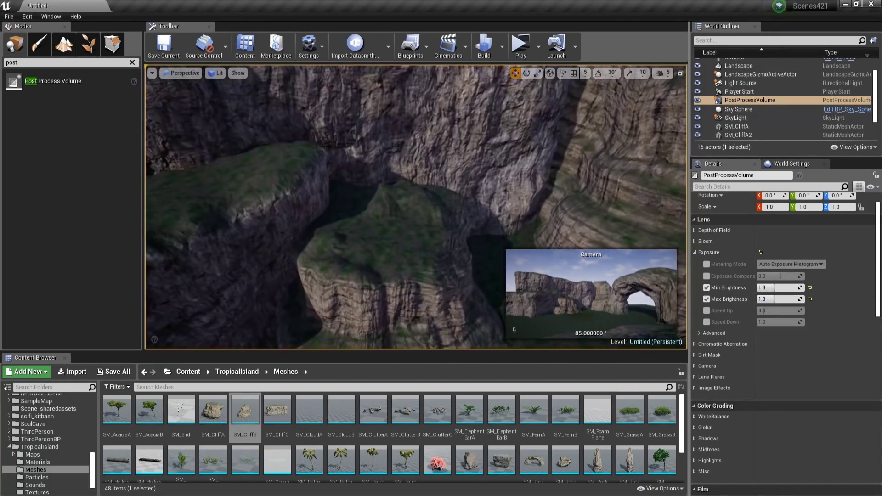
Duplicate the small SM_CliffA at the foot of the wall, placing the copy beside it rotated about 129 degrees
left_click(445, 262)
left_click_drag(446, 262, 487, 232)
key("e")
left_click_drag(477, 268, 468, 207)
key("w")
left_click_drag(462, 177, 457, 256)
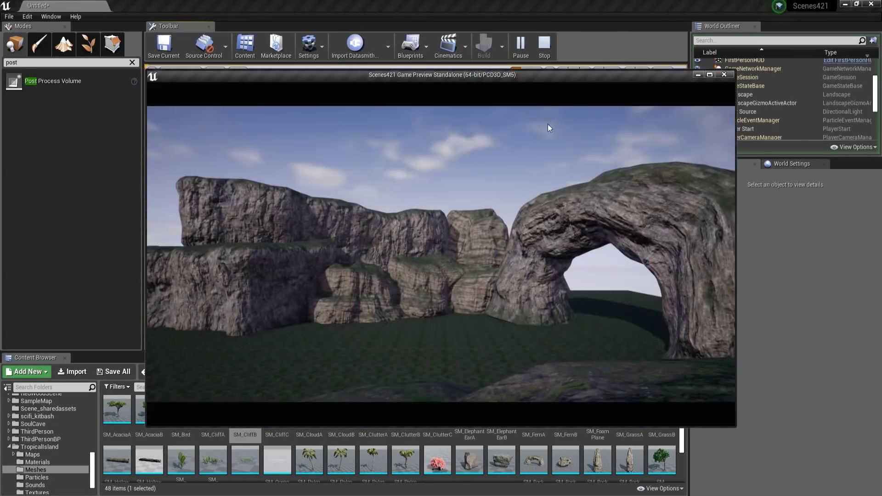
Place the SM_RockFormationC and SM_RockFormationD meshes against the small cliffs to fill the gaps between them
left_click_drag(596, 459, 459, 257)
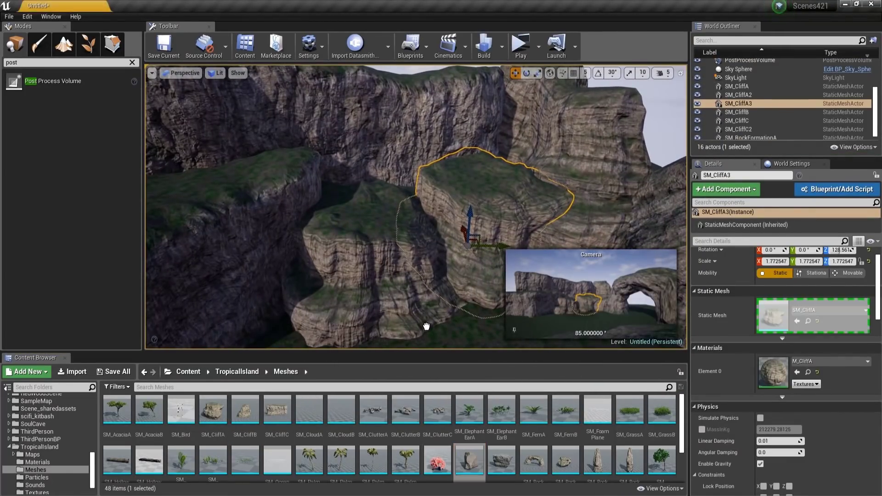
key("r")
key("w")
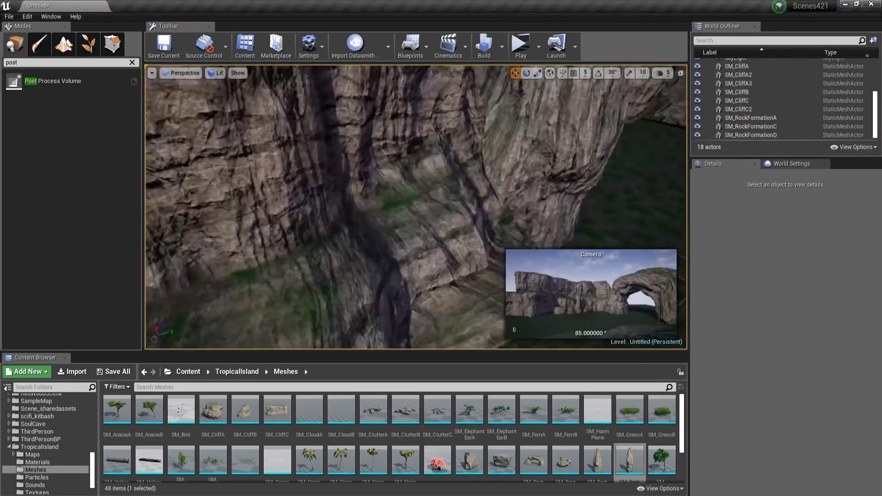
left_click(404, 138)
left_click_drag(400, 173, 410, 191)
Duplicate the large SM_CliffC back wall and place the rotated copy at its open end to extend the wall
right_click_drag(410, 191, 432, 156)
left_click(458, 216)
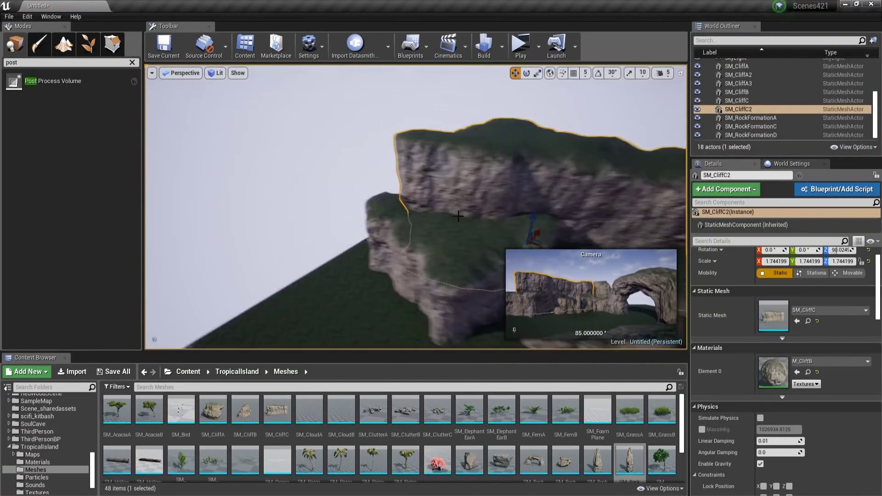
left_click_drag(534, 234, 394, 221, "alt")
key("e")
right_click_drag(393, 220, 377, 197)
Place another SM_CliffA mesh below the extended wall and position it in the corner
left_click_drag(213, 410, 412, 279)
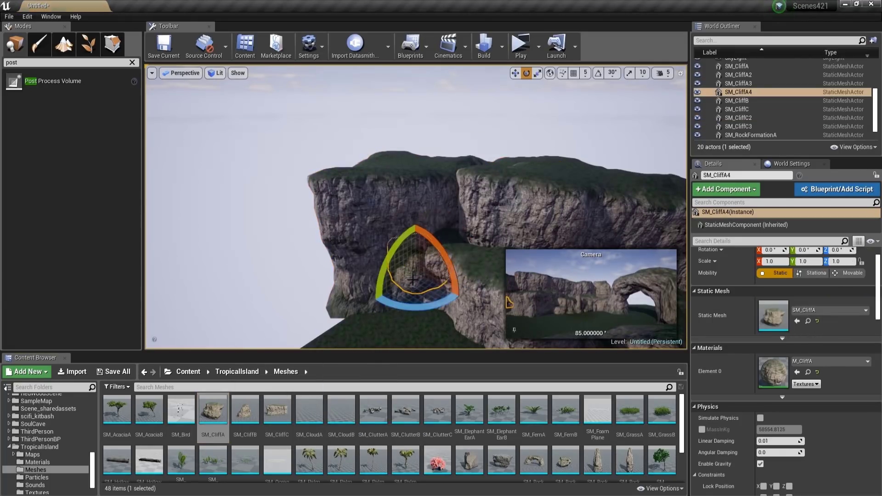
left_click_drag(459, 247, 414, 257)
right_click_drag(413, 258, 376, 294)
key("e")
left_click_drag(244, 409, 410, 265)
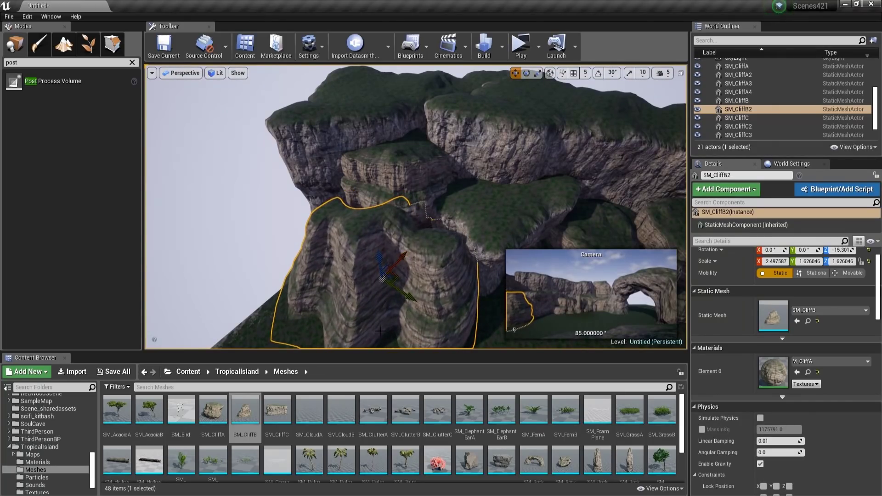
left_click_drag(277, 410, 394, 303)
key("e")
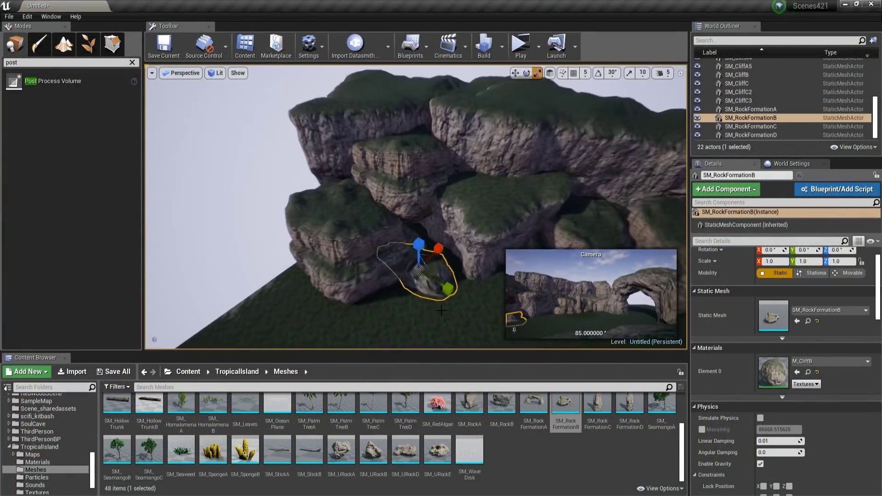
Check the scene in a game preview, then reposition SM_RockFormationB and enlarge it to a scale of about 2.4
left_click(520, 45)
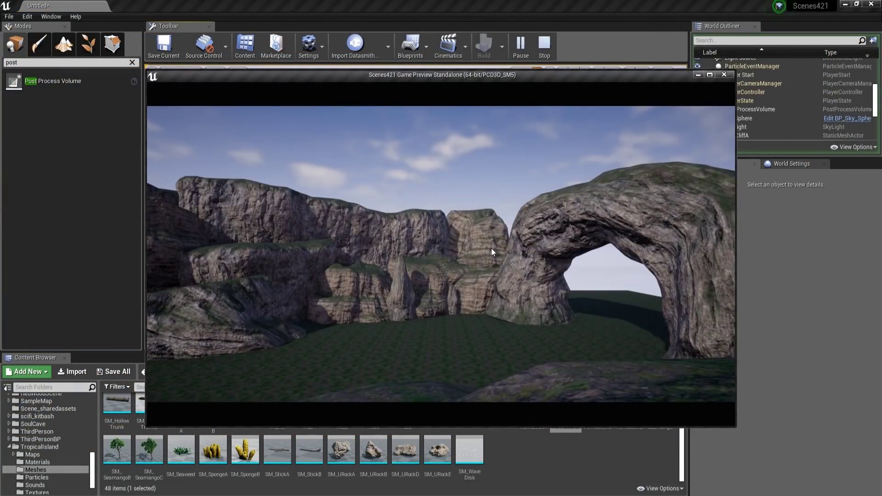
key("Escape")
left_click_drag(463, 304, 472, 256)
right_click_drag(415, 207, 395, 221)
key("r")
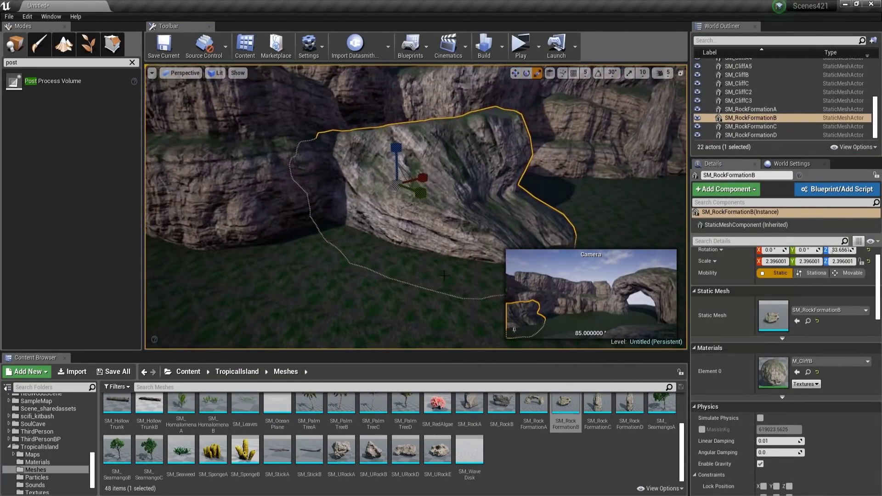
Rotate SM_RockFormationB at the foot of the cliffs and run the game preview again
key("e")
left_click_drag(396, 202, 452, 202)
right_click_drag(416, 207, 432, 216)
left_click(520, 46)
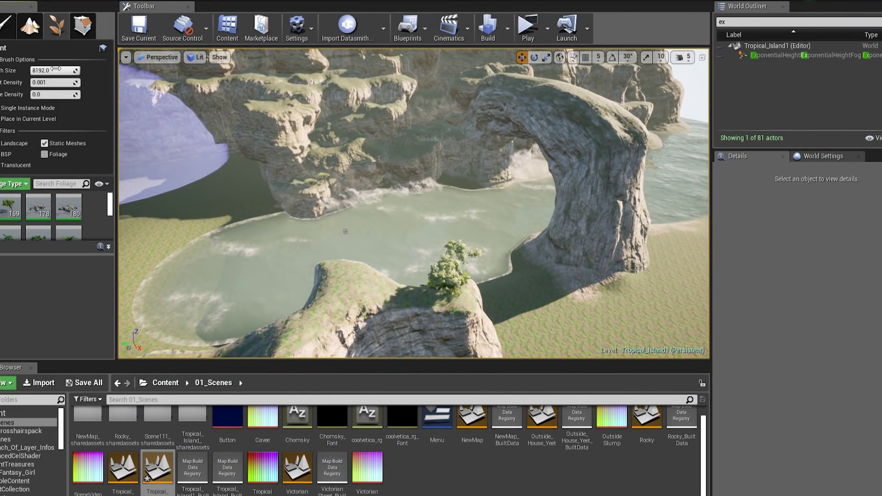
Set the foliage brush size to about 1647 and paint sparse trees onto the cliff ledges above the lagoon
right_click_drag(241, 147, 181, 119)
left_click_drag(65, 71, 54, 71)
scroll(367, 211, "up", 5)
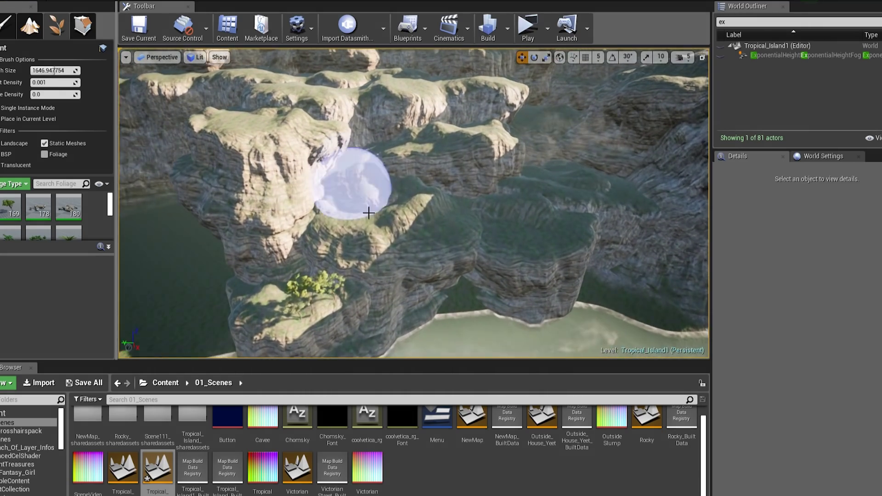
left_click(394, 213)
left_click(466, 215)
right_click_drag(466, 215, 466, 251)
left_click(362, 159)
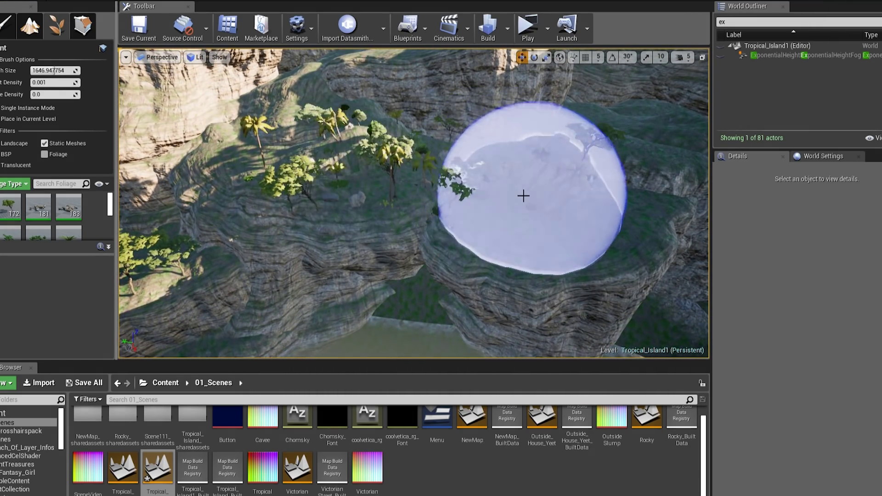
left_click(524, 194)
right_click_drag(524, 195, 549, 183)
left_click(406, 172)
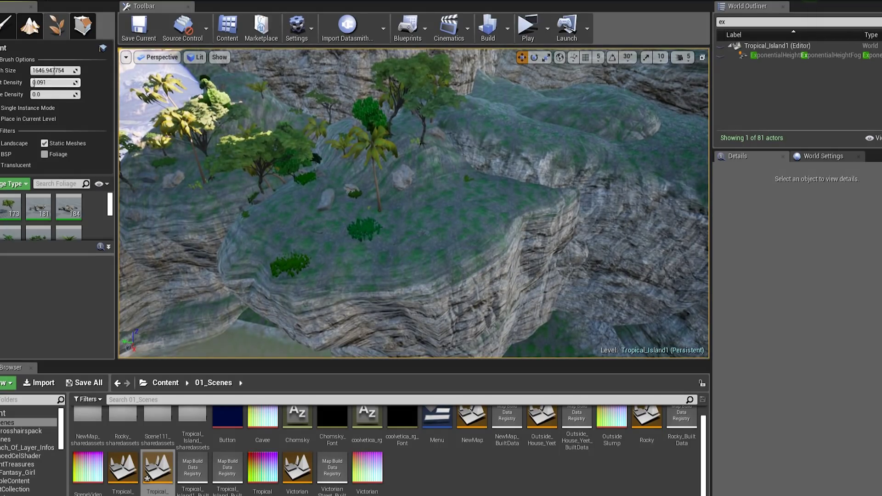
Try painting denser foliage on the shaded cliff ledge with a paint density of 0.02, and erase it again
left_click_drag(368, 215, 404, 142)
right_click_drag(403, 142, 414, 184)
left_click_drag(440, 193, 428, 217, "shift")
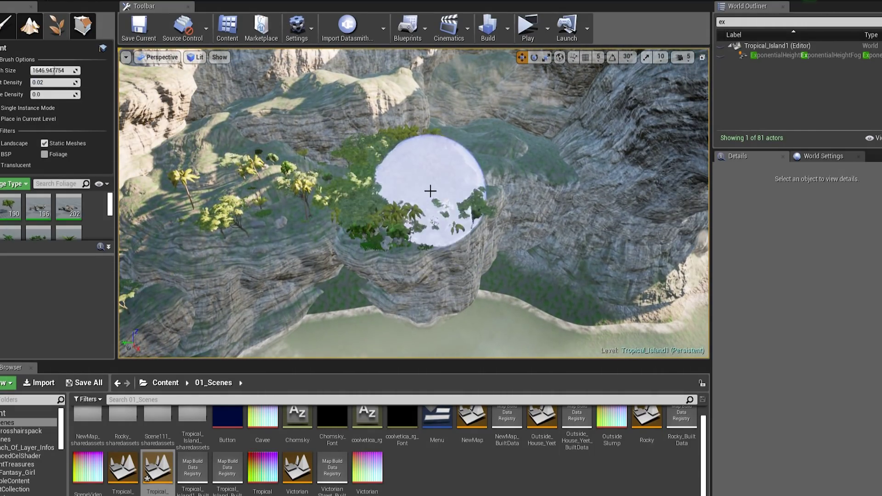
right_click_drag(430, 191, 436, 191)
left_click_drag(439, 191, 547, 181)
right_click_drag(547, 181, 393, 234)
mouse_move(394, 235)
left_mouse_down("shift")
mouse_move(500, 148)
mouse_move(217, 193)
left_mouse_up("shift")
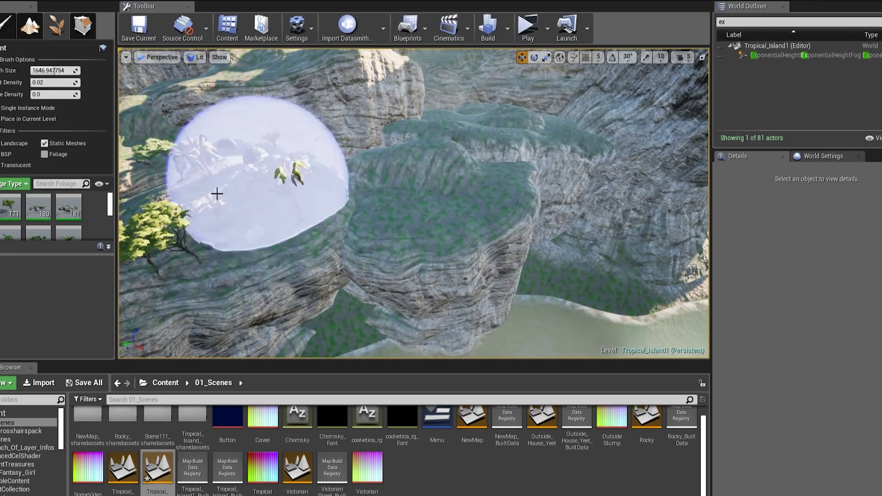
Adjust which foliage types are active in the palette and set the paint density to 0.01
left_click(34, 218)
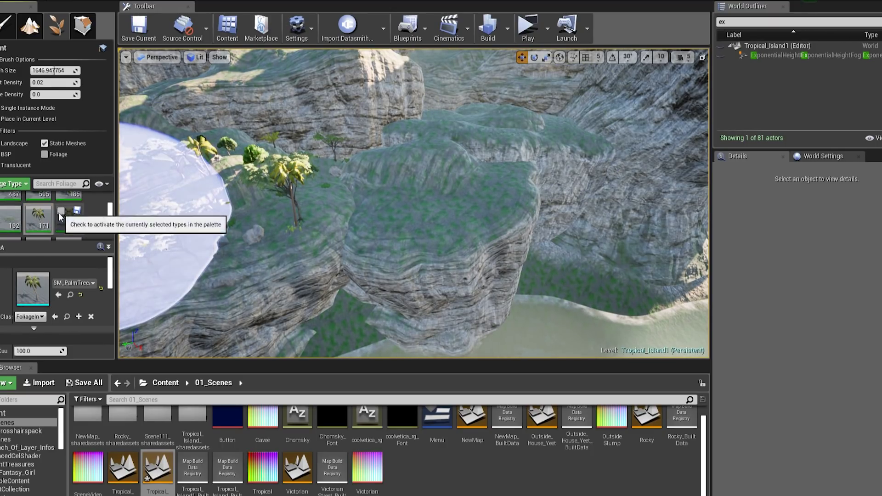
scroll(61, 221, "down", 2)
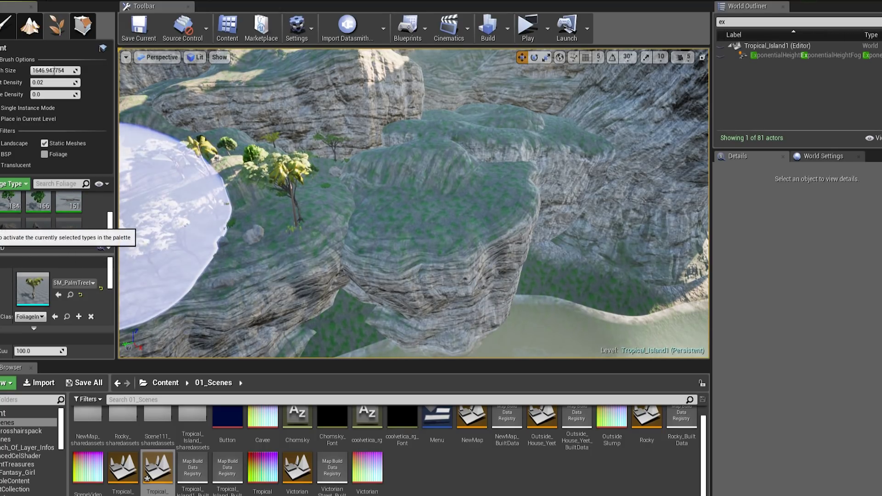
scroll(61, 216, "down", 1)
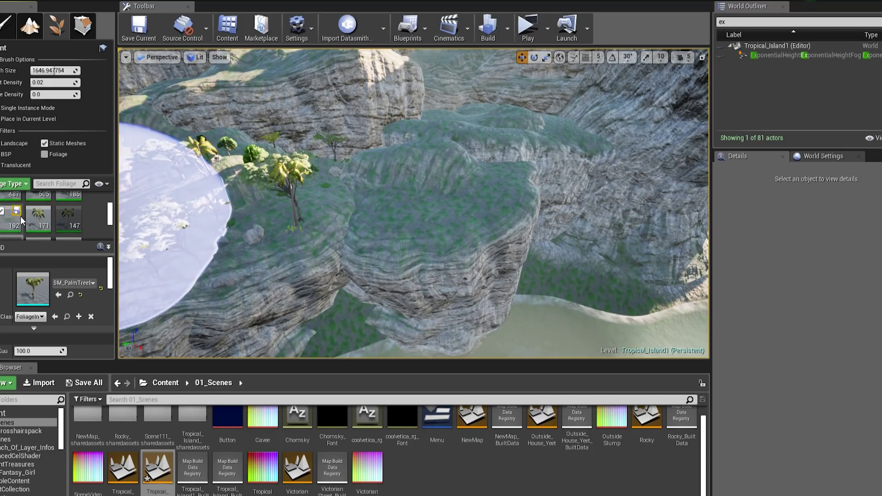
scroll(18, 217, "up", 1)
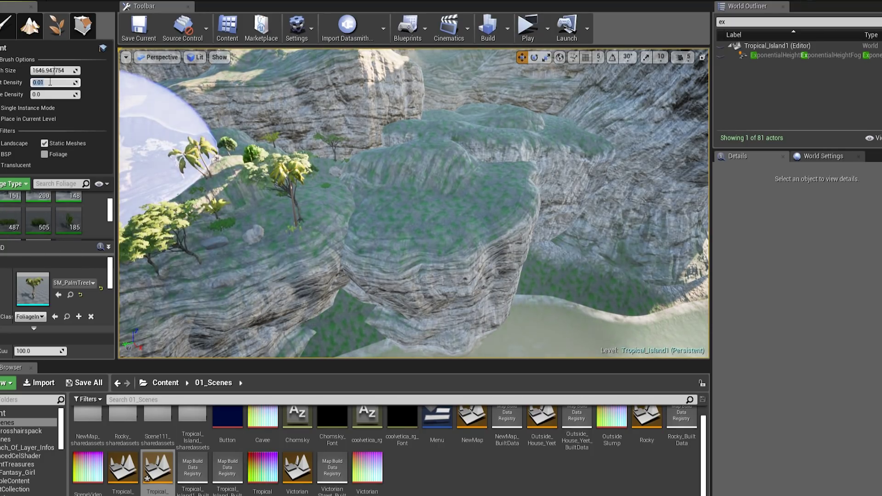
Paint trees and palms across the shaded cliff ledges above the lagoon
left_click(437, 171)
mouse_move(437, 171)
right_mouse_down()
mouse_move(437, 151)
mouse_move(437, 197)
right_mouse_up()
left_click(557, 188)
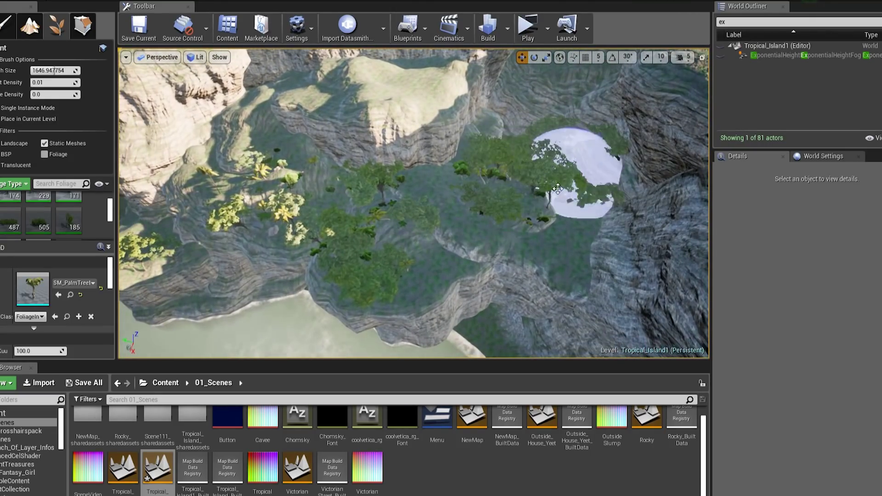
left_click_drag(558, 188, 405, 193)
Switch the viewport to Unlit shading and extend the foliage over the small outer ledge and the upper cliff terraces
left_click(197, 57)
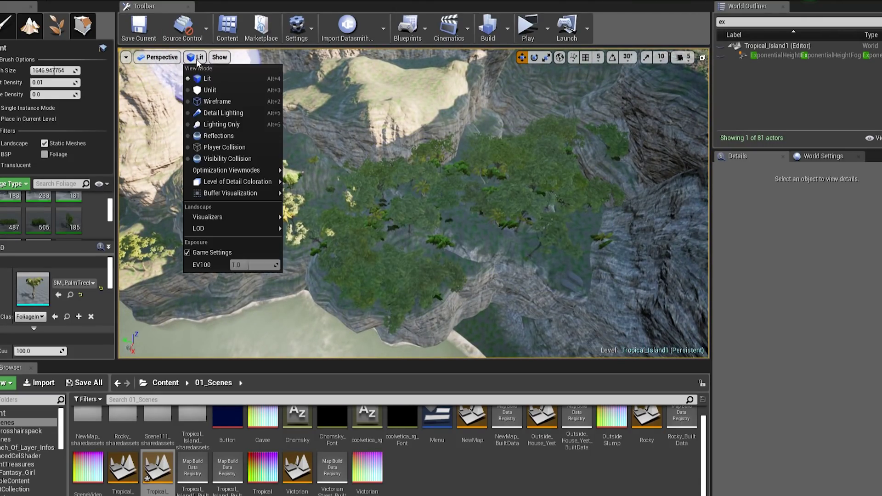
left_click(221, 95)
mouse_move(356, 207)
right_mouse_down()
mouse_move(322, 197)
mouse_move(357, 206)
right_mouse_up()
left_click_drag(356, 207, 239, 257)
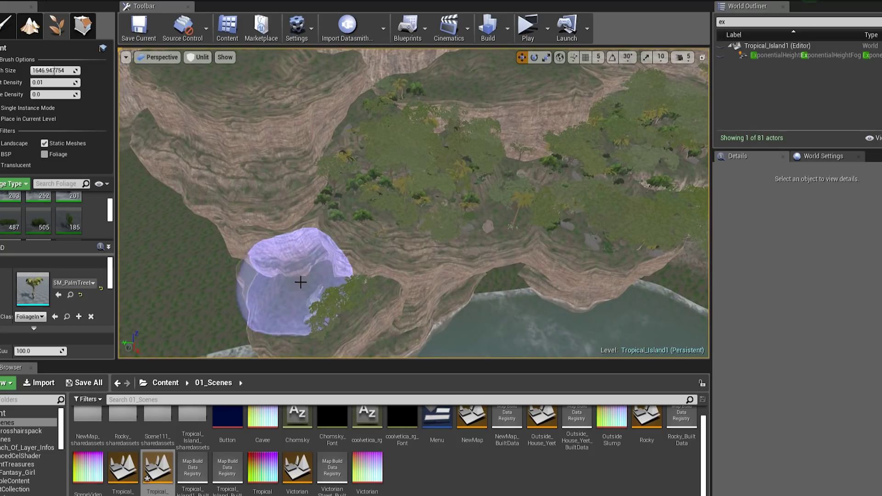
right_click_drag(301, 281, 415, 274)
mouse_move(415, 274)
left_mouse_down()
mouse_move(475, 283)
mouse_move(411, 270)
left_mouse_up()
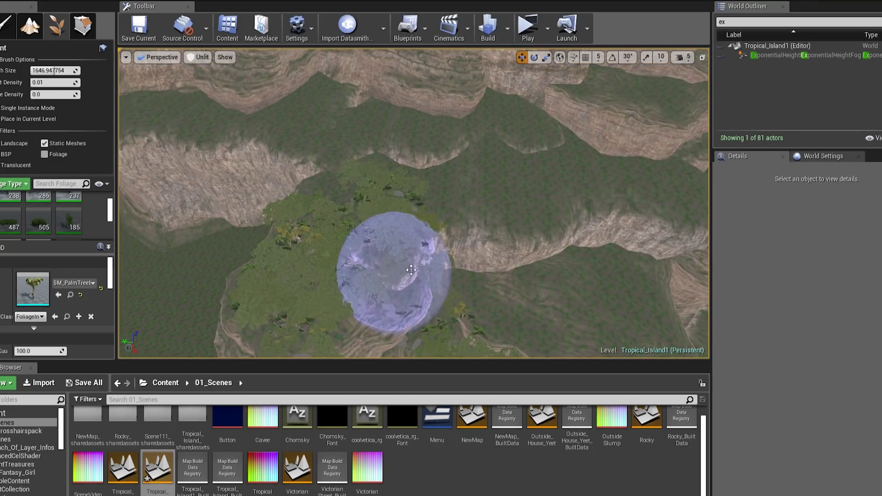
right_click_drag(411, 269, 452, 266)
mouse_move(452, 266)
left_mouse_down()
mouse_move(489, 239)
mouse_move(352, 264)
mouse_move(349, 183)
mouse_move(450, 150)
left_mouse_up()
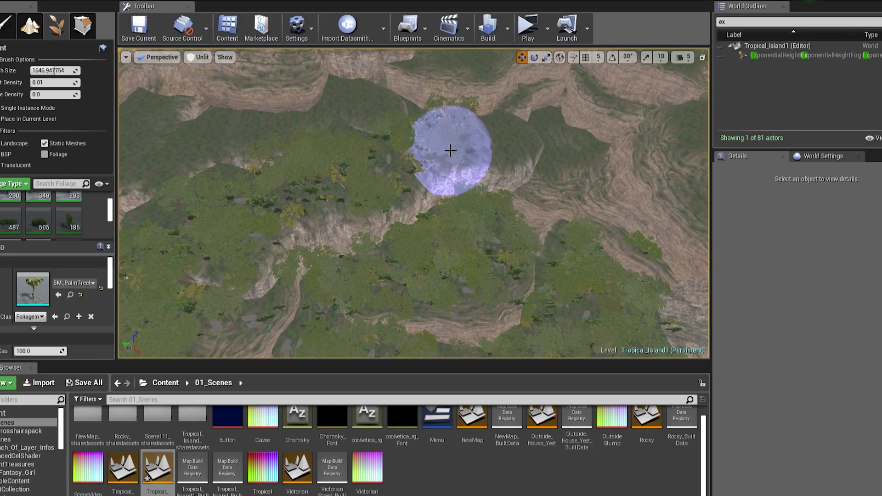
Paint more foliage over the bare cliff terraces beside the planted ones
right_click_drag(451, 151, 445, 202)
mouse_move(446, 202)
left_mouse_down()
mouse_move(382, 264)
mouse_move(303, 199)
mouse_move(322, 183)
left_mouse_up()
right_click_drag(321, 184, 330, 134)
right_click_drag(395, 152, 404, 183)
mouse_move(404, 183)
left_mouse_down()
mouse_move(437, 192)
mouse_move(384, 148)
mouse_move(434, 175)
left_mouse_up()
right_click_drag(414, 193, 413, 220)
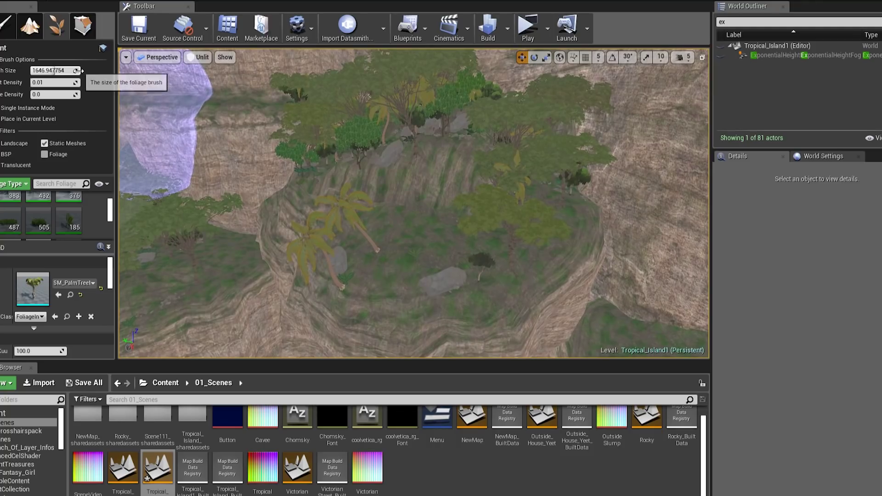
Reduce the foliage brush size to about 782 and paint trees on the narrow ledge between the cliffs
left_click_drag(64, 70, 51, 71)
left_click(427, 252)
mouse_move(427, 252)
right_mouse_down()
mouse_move(414, 275)
mouse_move(436, 256)
right_mouse_up()
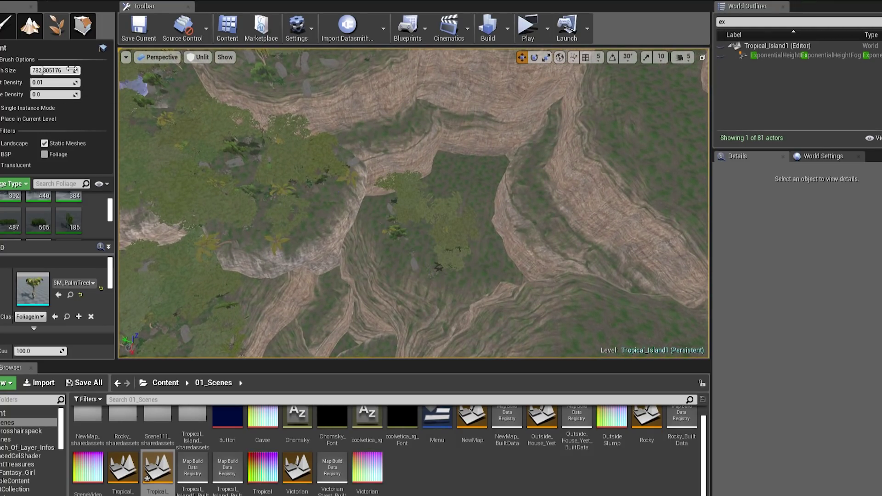
Set the foliage brush size to about 1321 and paint trees along the rock arch's top and adjoining slope
left_click_drag(44, 71, 52, 71)
left_click_drag(441, 195, 451, 254)
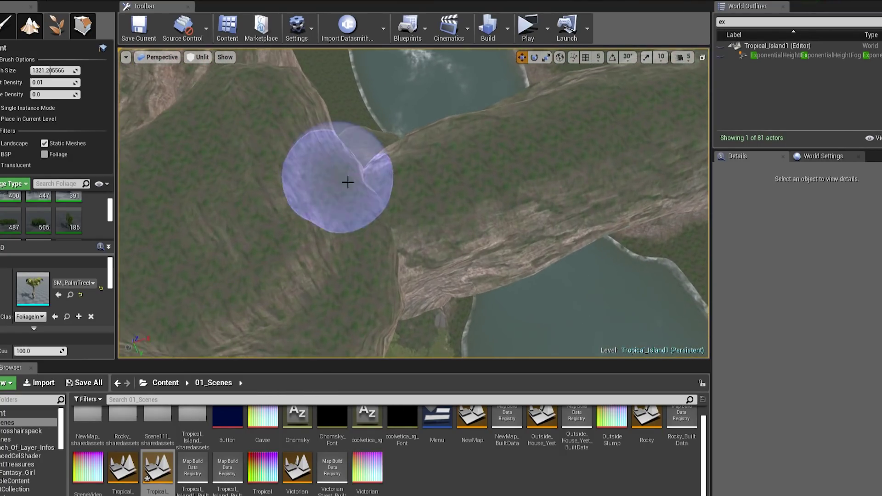
right_click_drag(347, 182, 326, 183)
left_click_drag(347, 183, 531, 177)
mouse_move(531, 177)
right_mouse_down()
mouse_move(501, 175)
mouse_move(510, 115)
mouse_move(528, 126)
mouse_move(500, 141)
right_mouse_up()
left_click(307, 275, "shift")
right_click_drag(379, 268, 382, 195)
left_click_drag(383, 195, 354, 167)
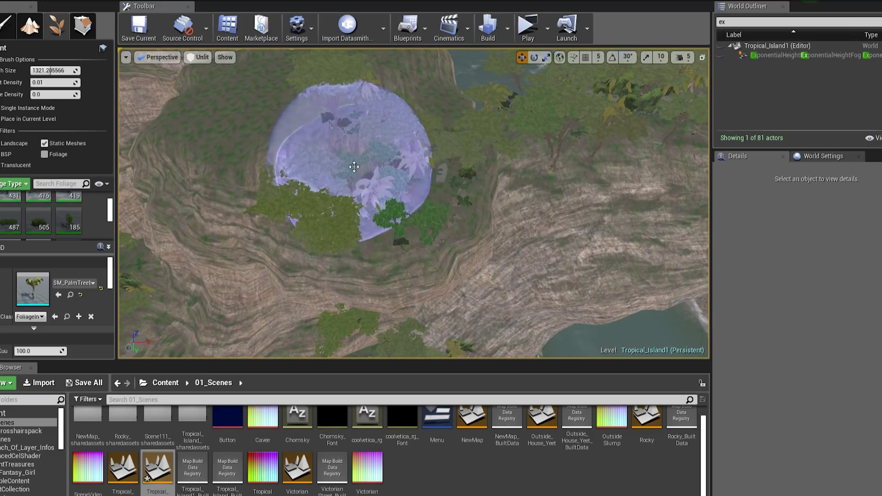
Cover the hilltop where the rock arch meets the cliffs with trees and palms
right_click_drag(354, 167, 289, 150)
left_click_drag(289, 150, 351, 228)
right_click_drag(351, 229, 413, 228)
left_click_drag(352, 229, 335, 128)
right_click_drag(334, 128, 338, 138)
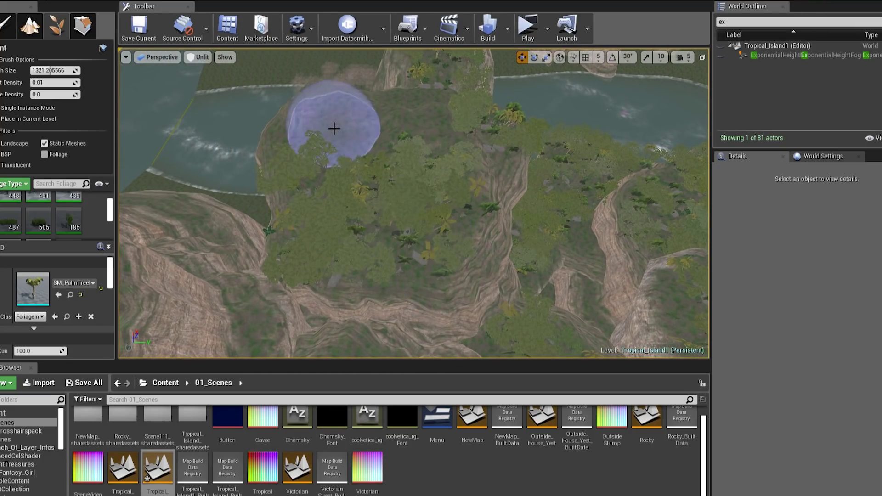
left_click_drag(334, 128, 393, 158)
right_click_drag(394, 158, 248, 158)
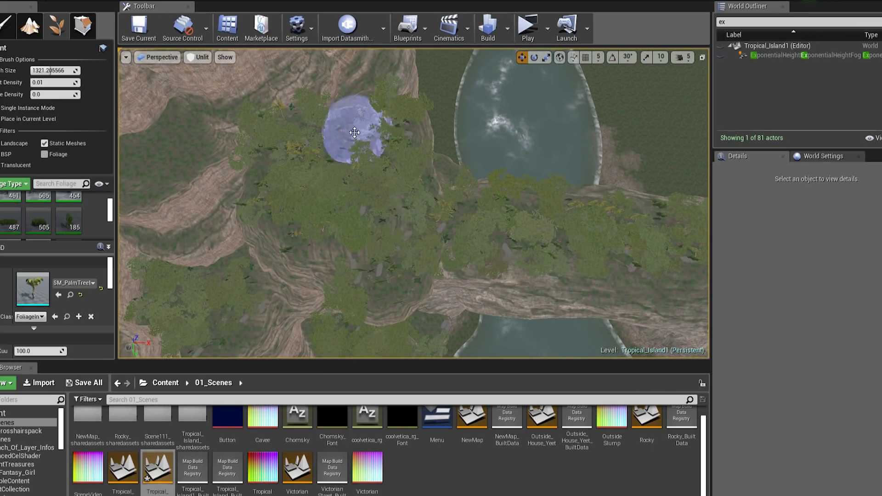
Paint foliage on the ledge in the cliff corner and check the scene in a game preview
mouse_move(423, 168)
left_mouse_down()
mouse_move(442, 242)
mouse_move(428, 133)
left_mouse_up()
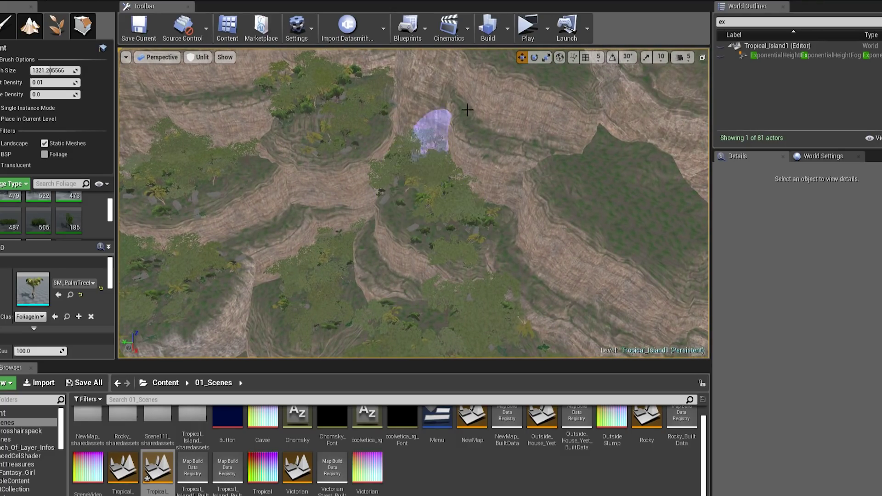
left_click(523, 33)
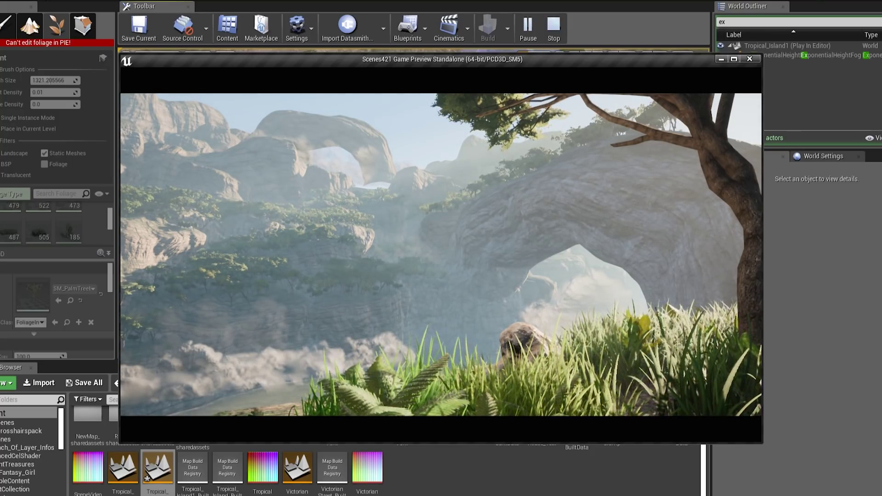
key("Escape")
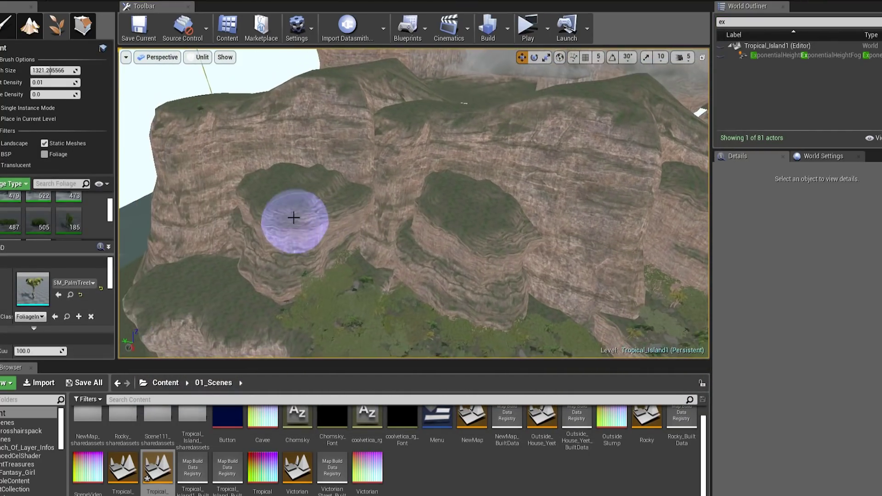
Paint foliage on the two round ledges of the cliff wall and over the neighbouring slopes
left_click_drag(294, 217, 320, 189)
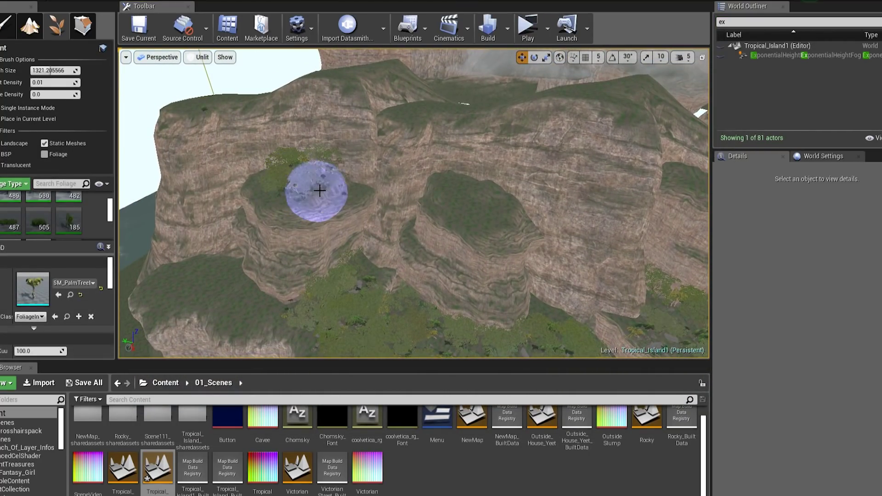
mouse_move(468, 193)
left_mouse_down()
mouse_move(490, 217)
mouse_move(386, 221)
left_mouse_up()
mouse_move(444, 216)
left_mouse_down()
mouse_move(482, 240)
mouse_move(527, 195)
left_mouse_up()
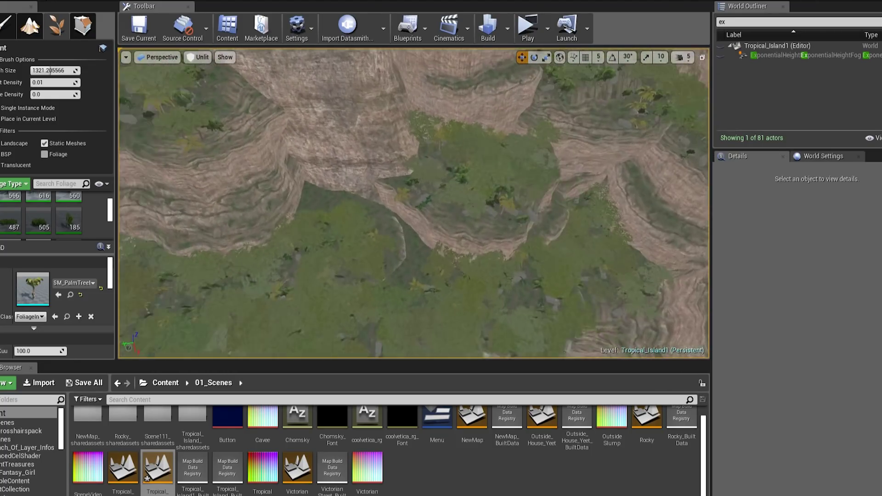
mouse_move(325, 174)
left_mouse_down()
mouse_move(399, 267)
mouse_move(413, 312)
mouse_move(502, 186)
left_mouse_up()
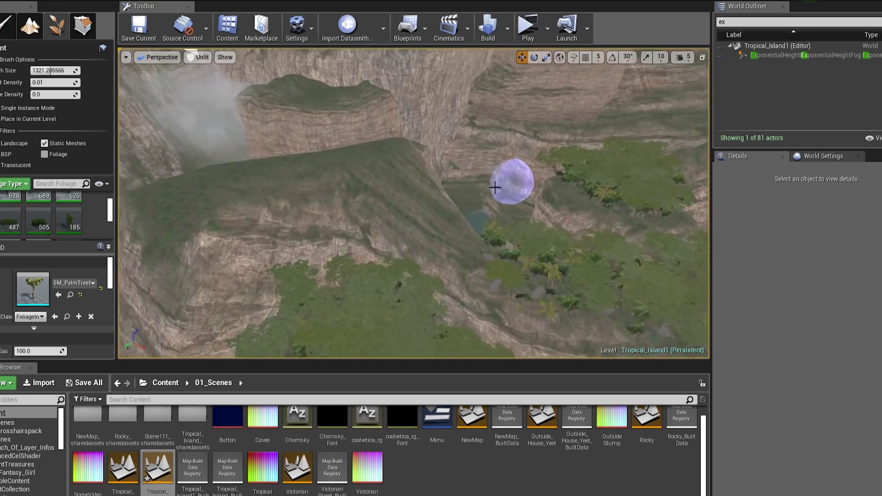
left_click_drag(253, 178, 497, 254)
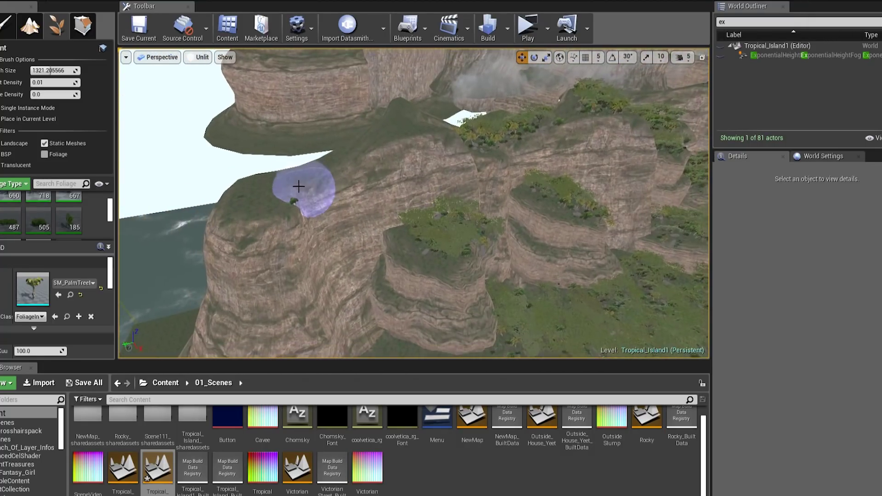
Paint a strip of foliage along the cliff ridge and on the ledge behind the distant rock arch
left_click_drag(298, 186, 447, 134)
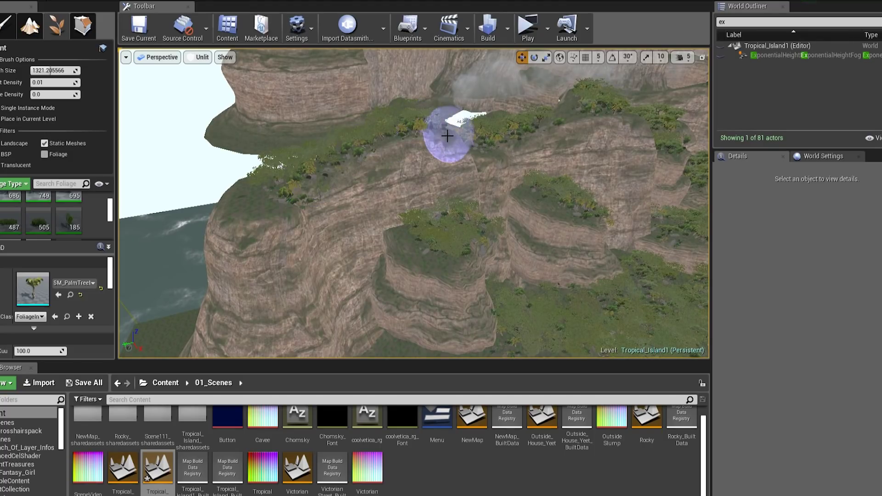
right_click_drag(446, 134, 381, 133)
left_click_drag(312, 184, 395, 153)
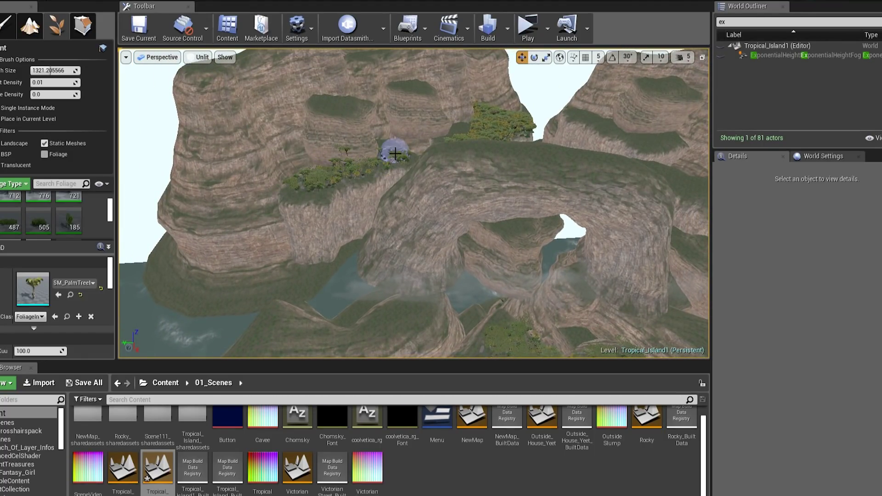
right_click_drag(395, 153, 432, 154)
Fill the remaining bare ledges around the distant arch and on the large cliff wall with foliage
mouse_move(377, 197)
left_mouse_down()
mouse_move(461, 236)
mouse_move(462, 260)
mouse_move(417, 285)
mouse_move(427, 278)
left_mouse_up()
mouse_move(564, 271)
left_mouse_down()
mouse_move(568, 250)
mouse_move(533, 189)
left_mouse_up()
mouse_move(533, 189)
right_mouse_down()
mouse_move(468, 202)
mouse_move(460, 222)
right_mouse_up()
left_click_drag(460, 222, 500, 243)
mouse_move(500, 243)
right_mouse_down()
mouse_move(505, 252)
mouse_move(547, 253)
right_mouse_up()
mouse_move(501, 184)
left_mouse_down()
mouse_move(561, 230)
mouse_move(519, 211)
left_mouse_up()
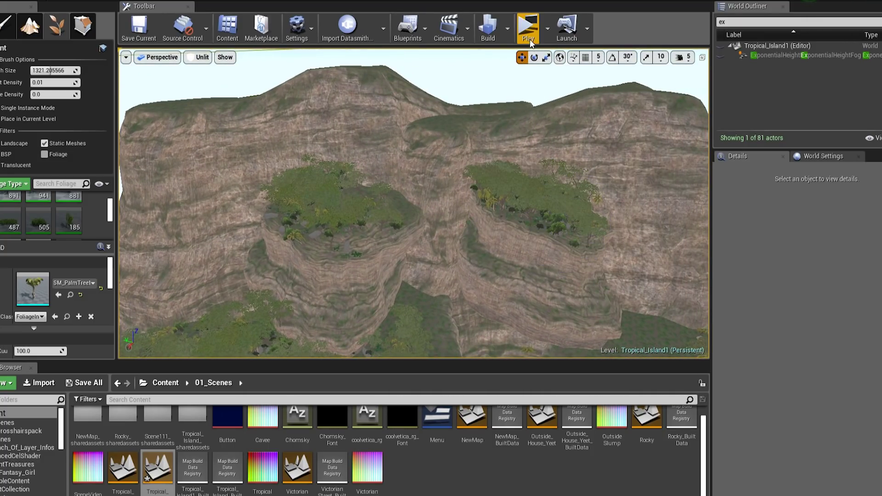
Check the planted cliffs in a game preview and paint extra foliage on the cliffs near the distant arch
left_click(528, 27)
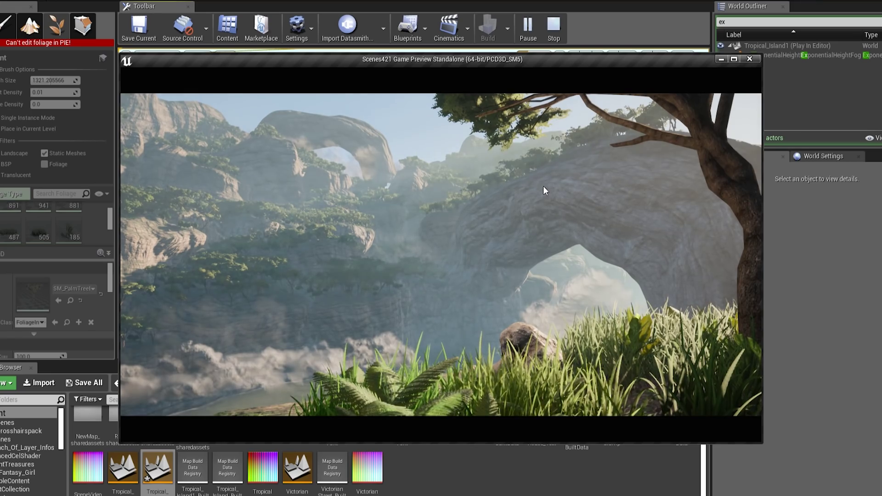
key("Escape")
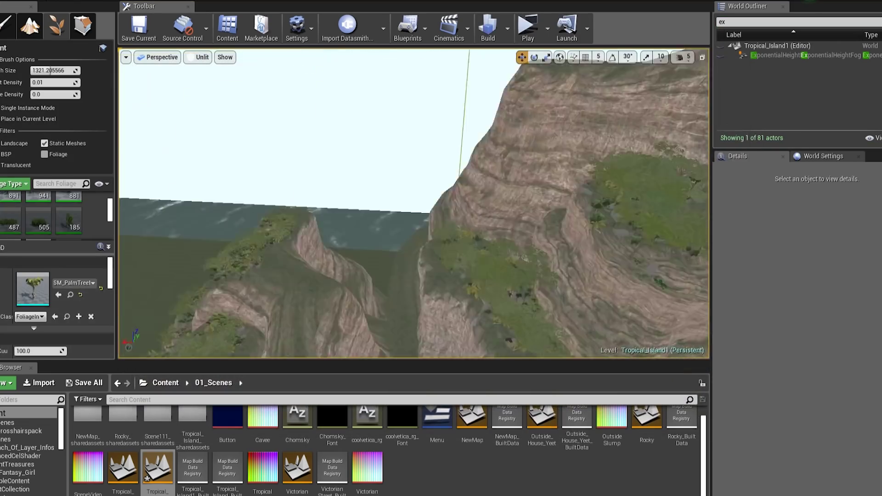
right_click_drag(414, 203, 505, 234)
left_click_drag(380, 117, 453, 147)
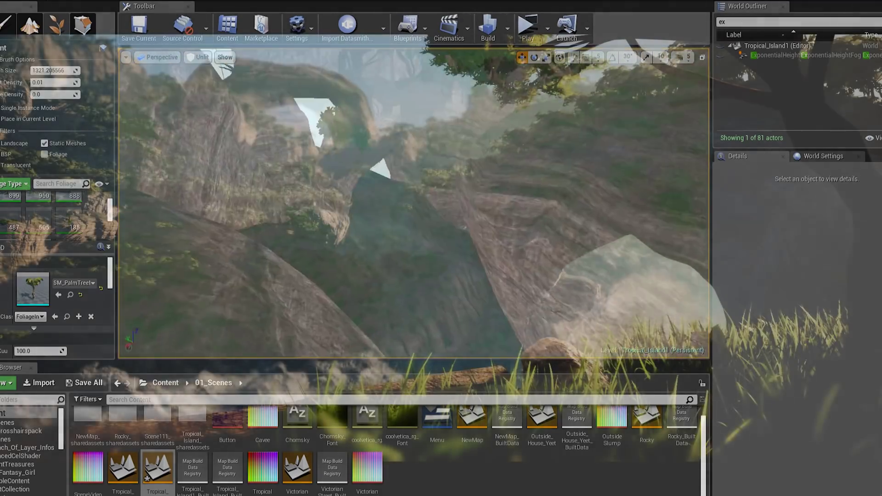